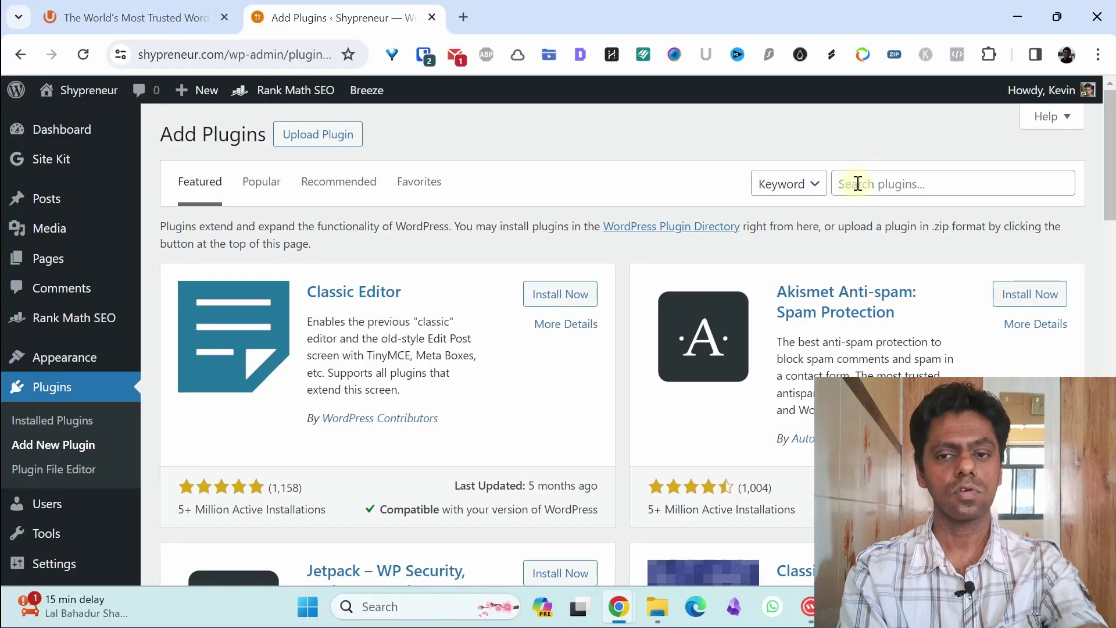
Search the plugin directory for updraftplus, then install and activate the UpdraftPlus: WordPress Backup & Migration Plugin.
click(857, 184)
text(updraftplus)
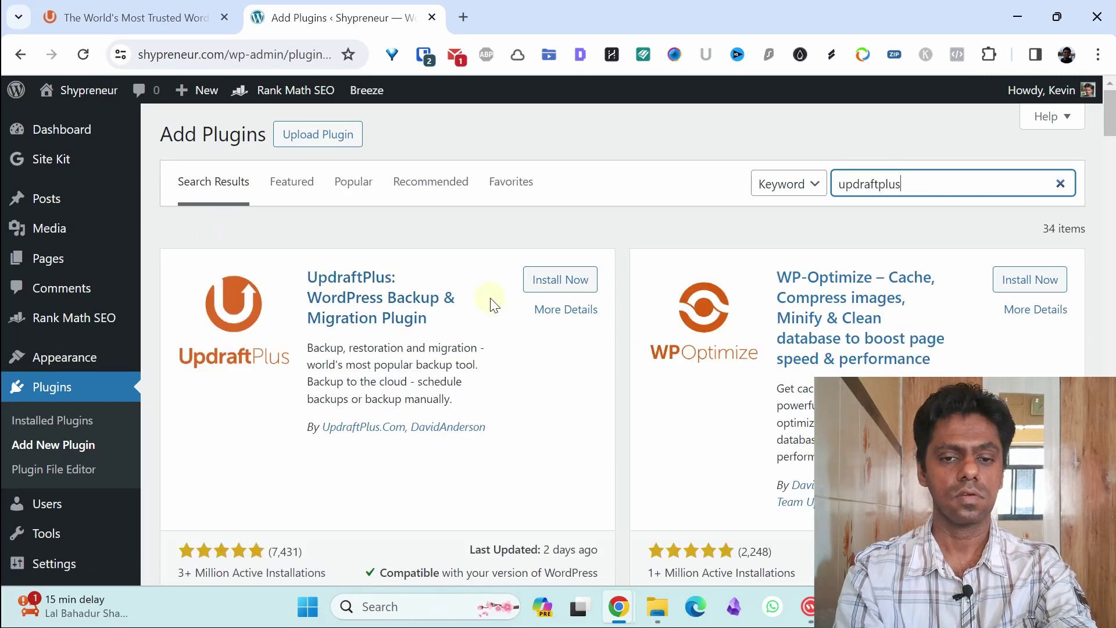
click(568, 280)
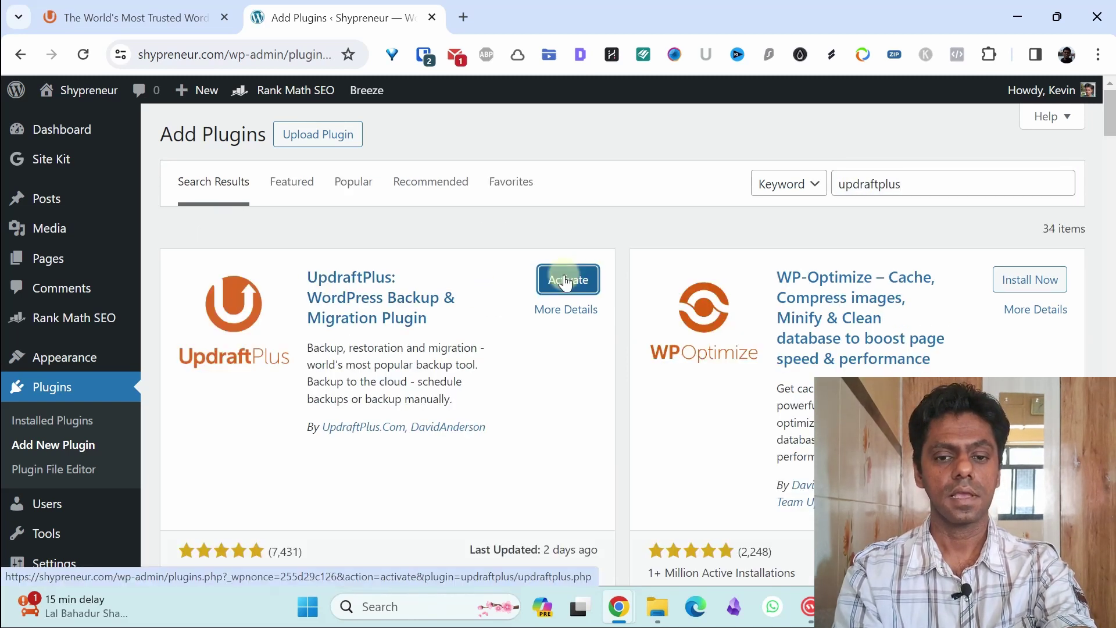
click(566, 281)
Run a manual UpdraftPlus backup that includes the database and files without sending it to remote storage.
mouse_move(91, 490)
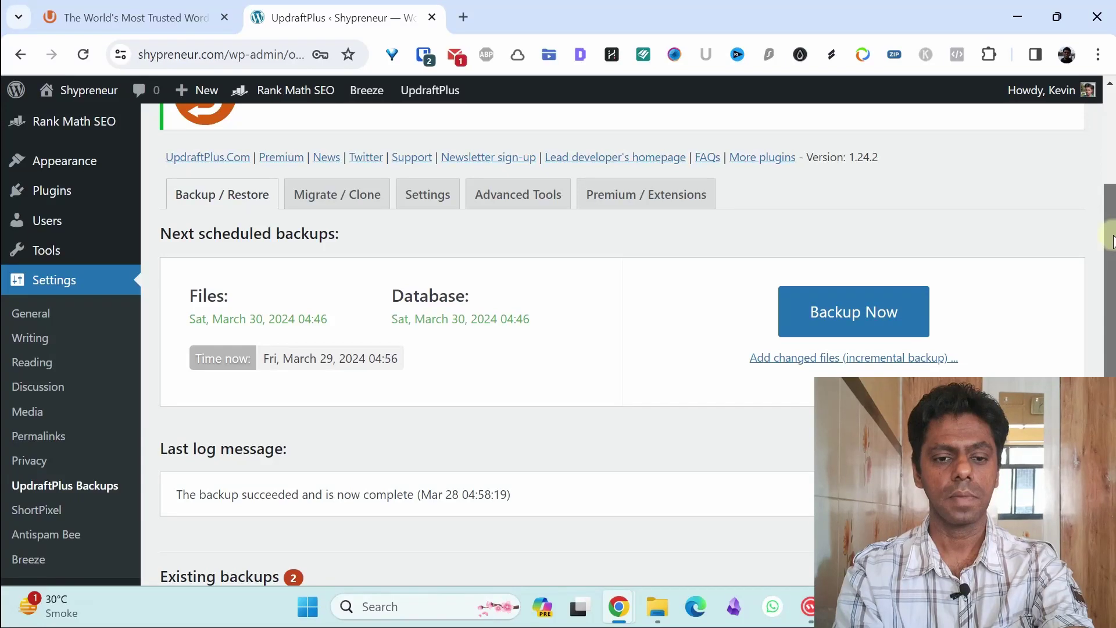
drag(1113, 242, 1113, 351)
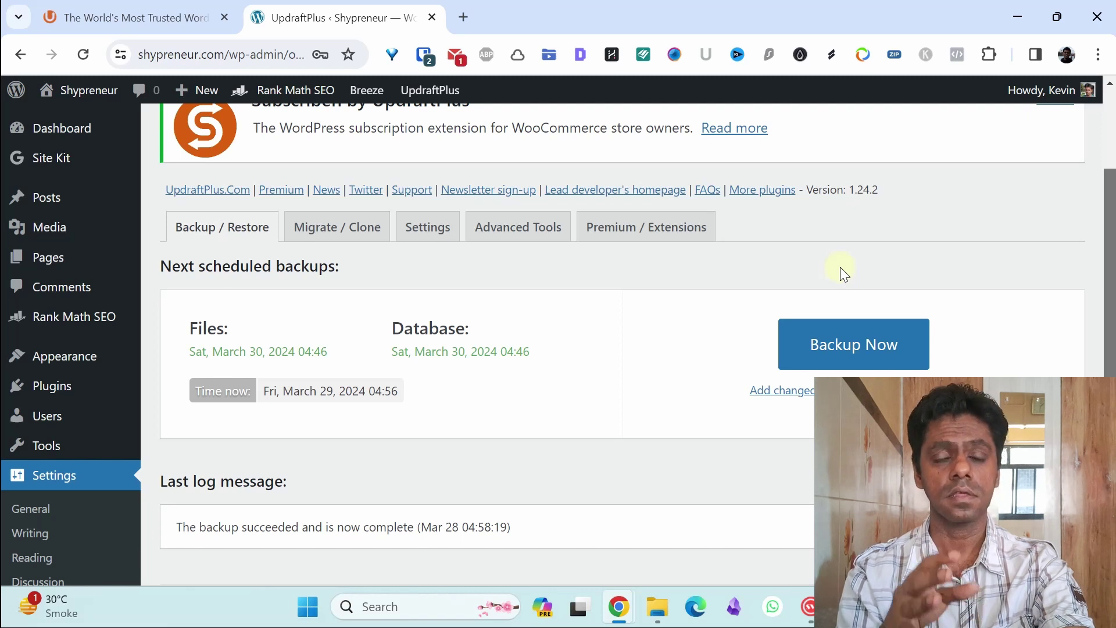
click(850, 348)
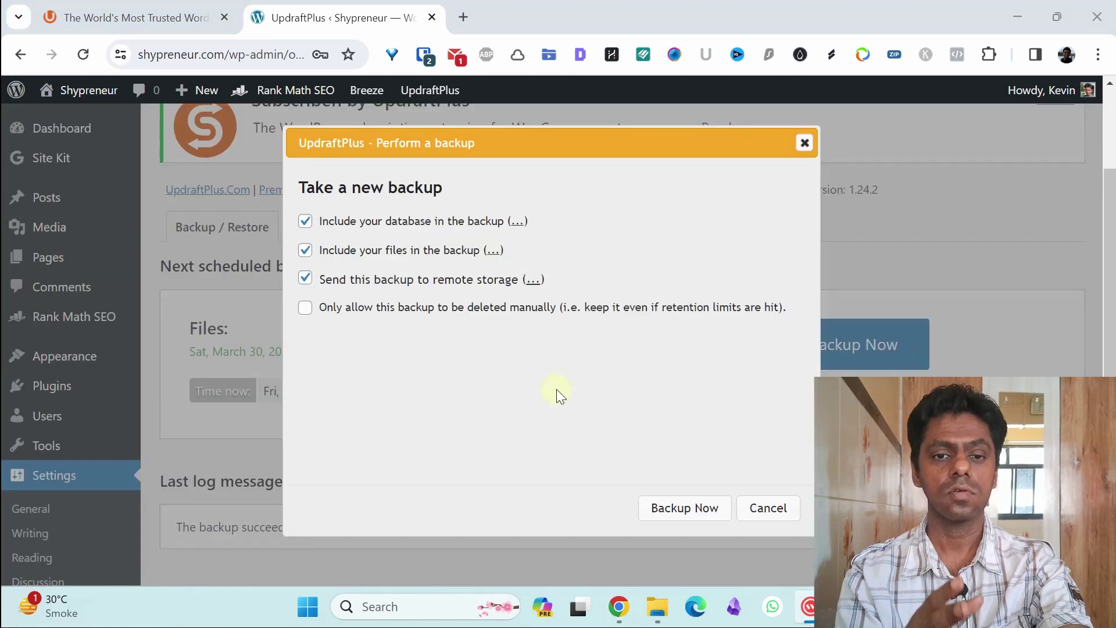
click(431, 288)
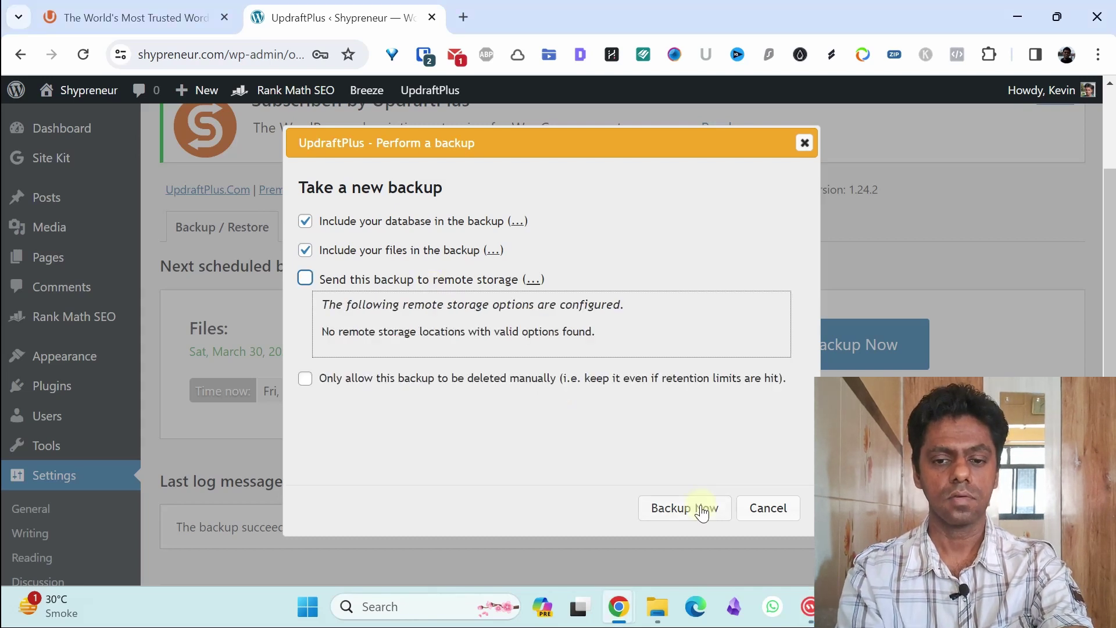
click(701, 509)
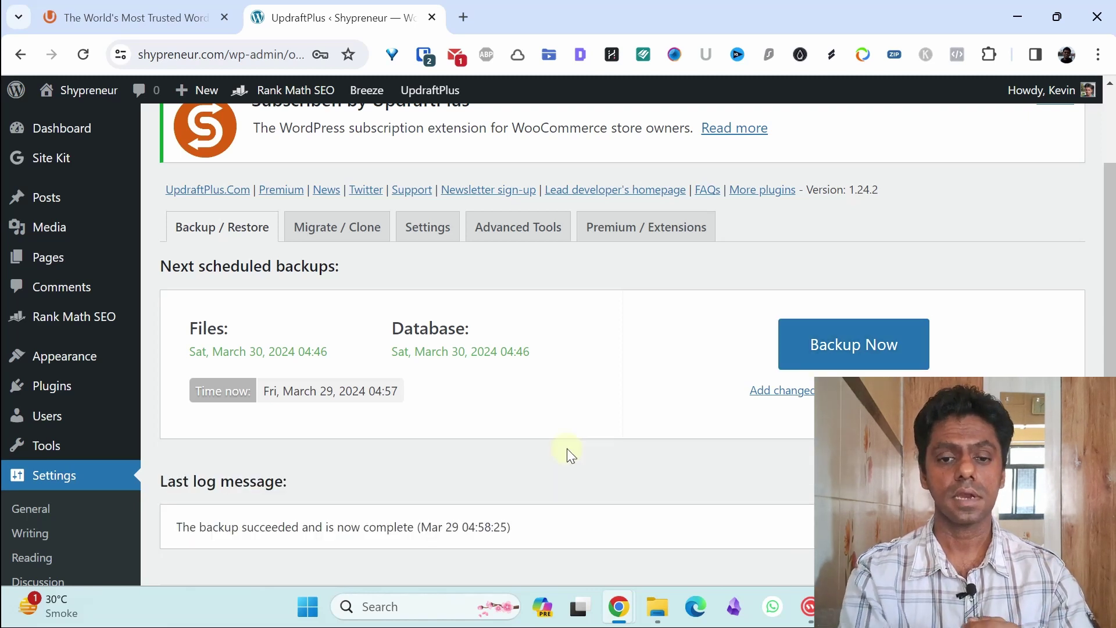
Choose Google Drive as the remote storage in the UpdraftPlus settings.
scroll(567, 448, down, 7)
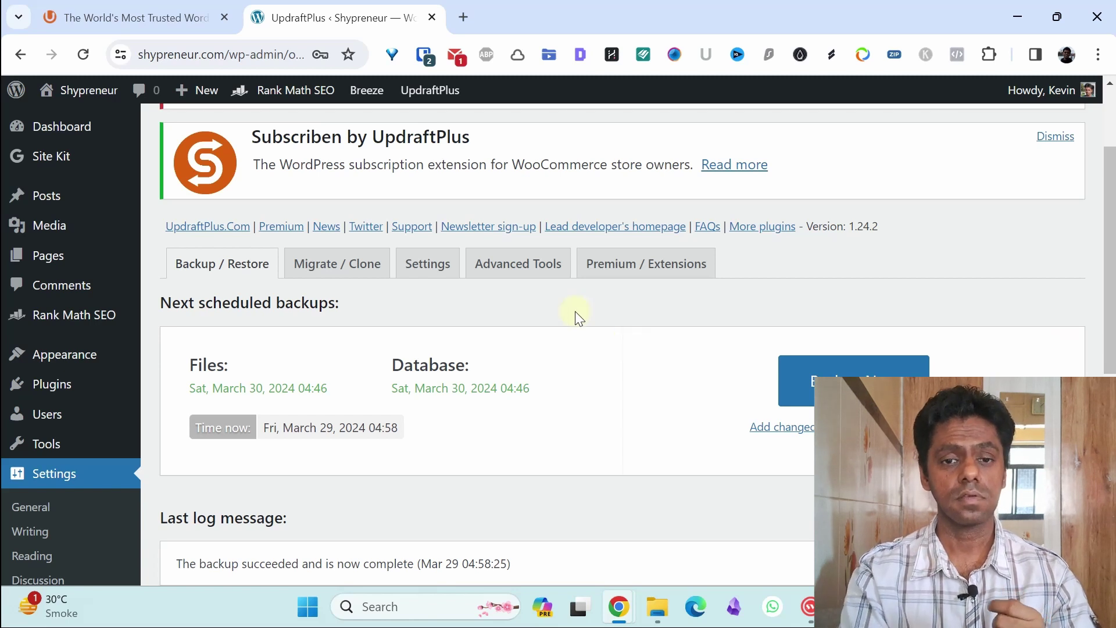
click(429, 264)
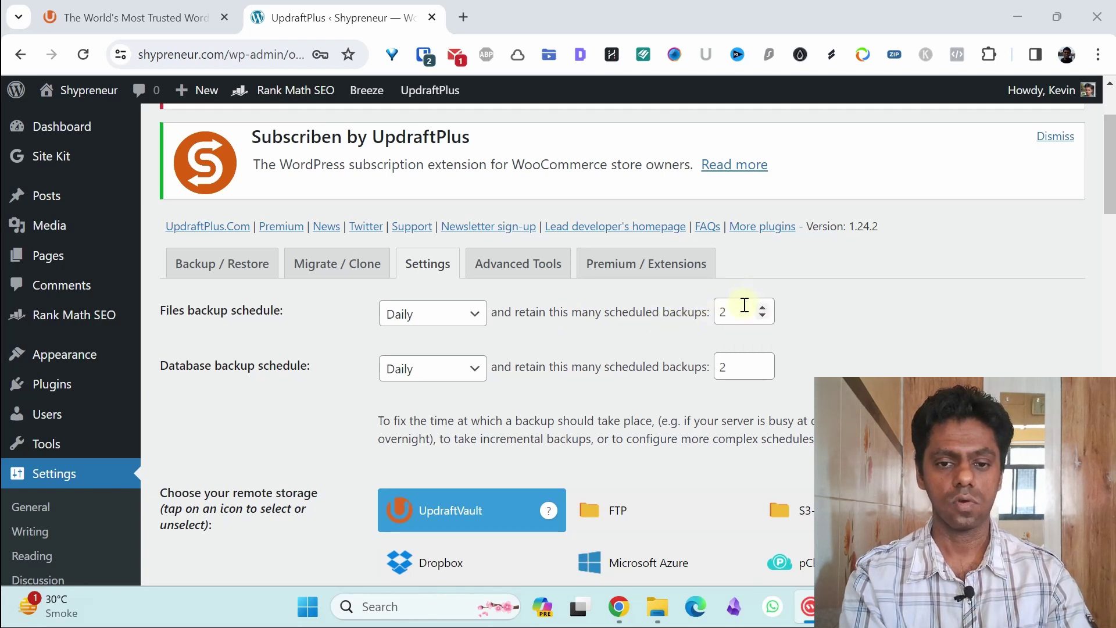
scroll(877, 226, down, 2)
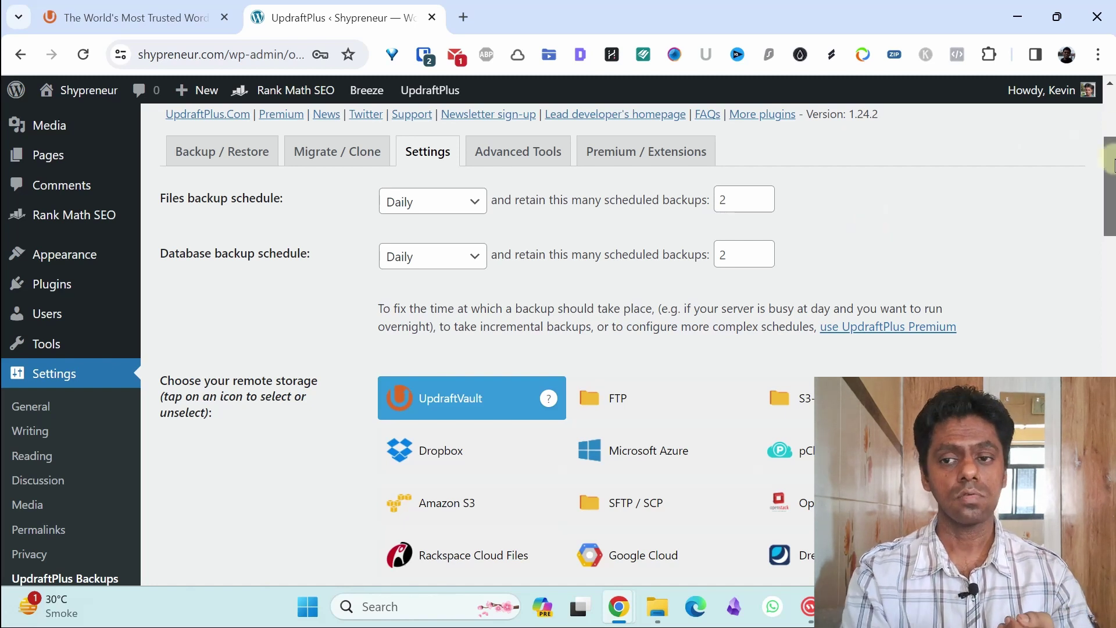
drag(1110, 158, 1111, 207)
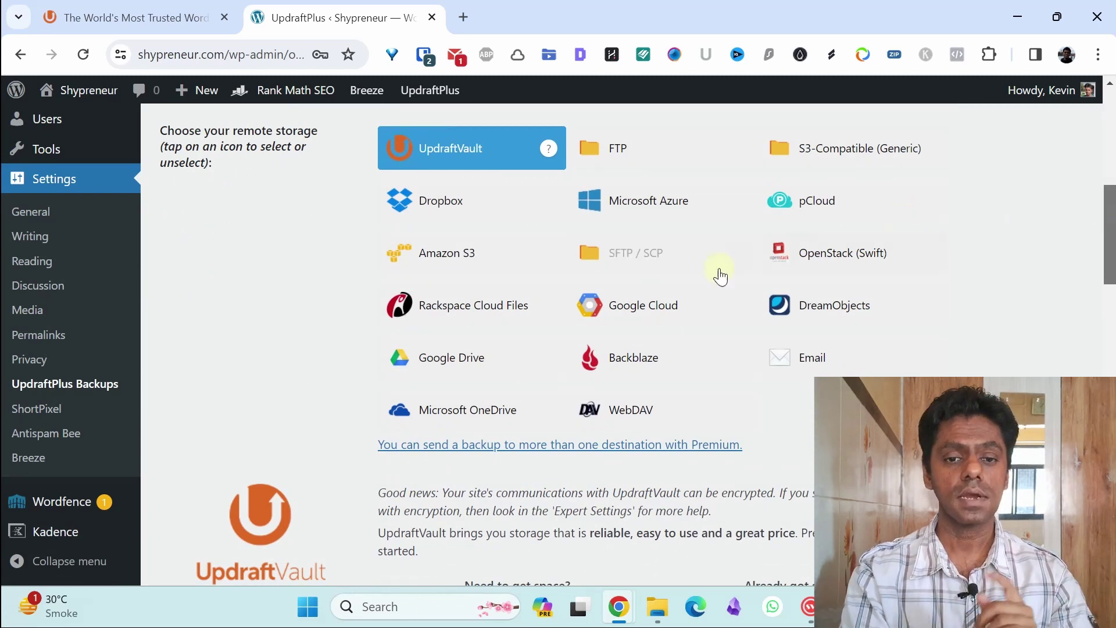
click(448, 365)
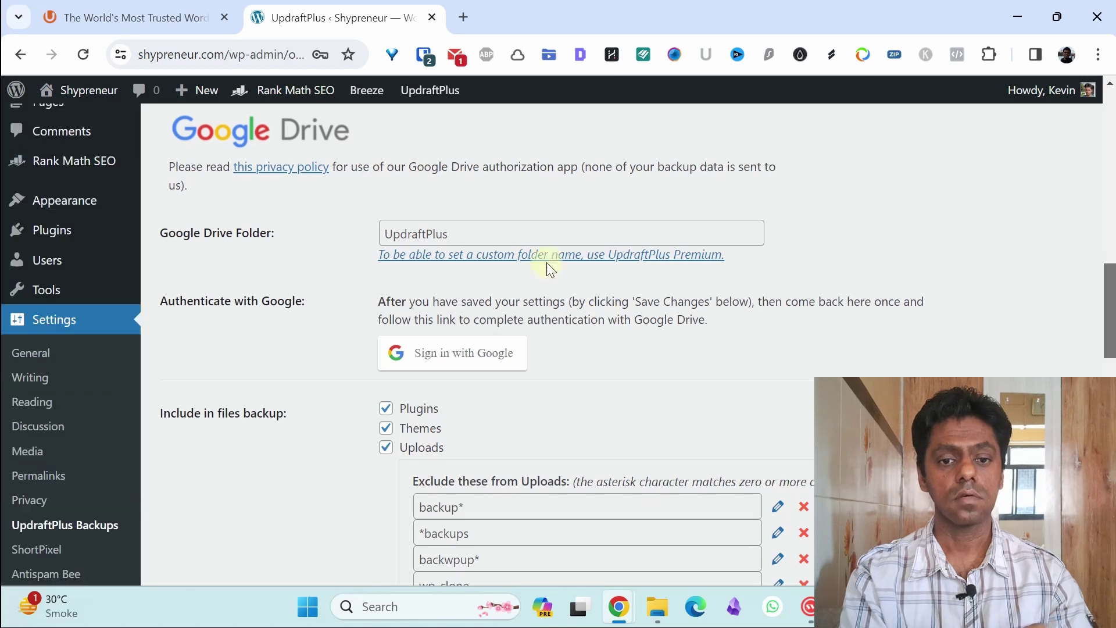
Authenticate with Google, allow UpdraftPlus to access the Google Drive account, and complete the setup.
click(472, 354)
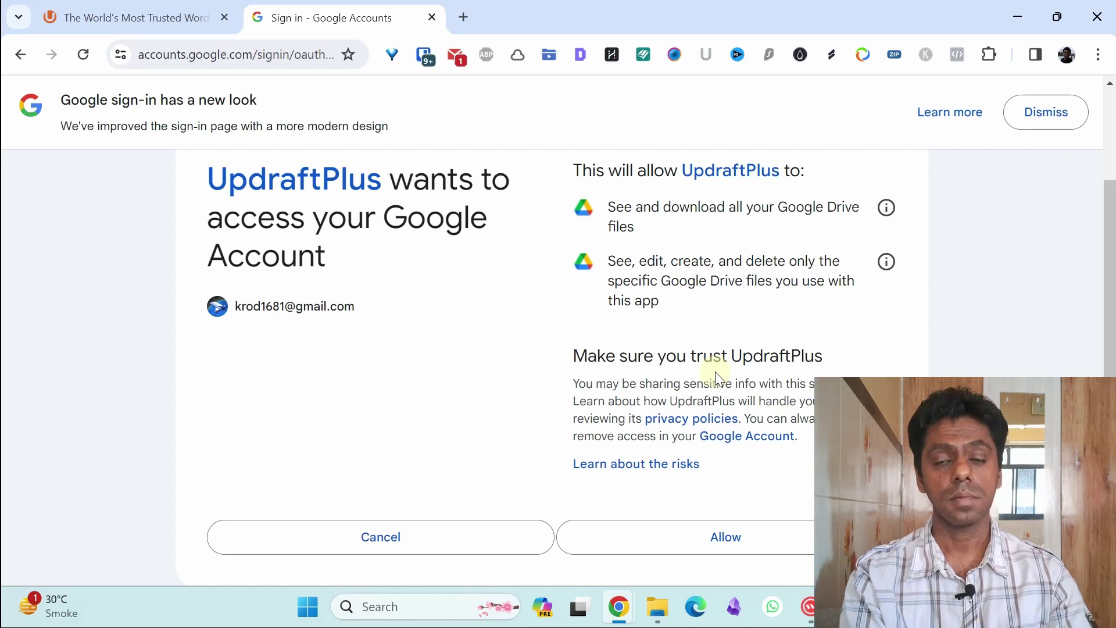
click(740, 536)
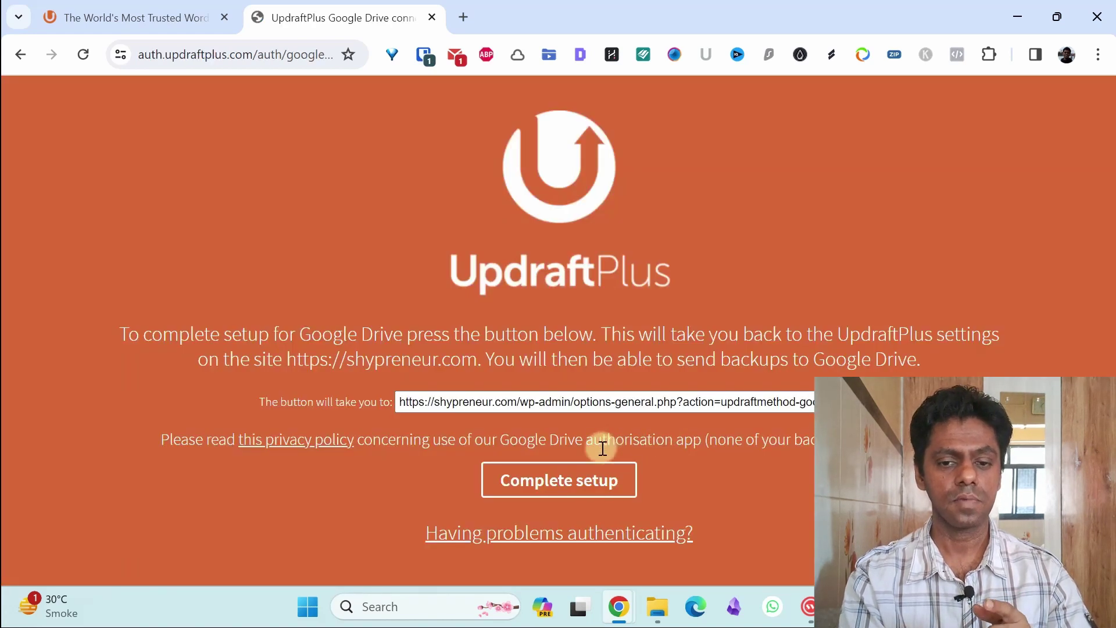
click(567, 482)
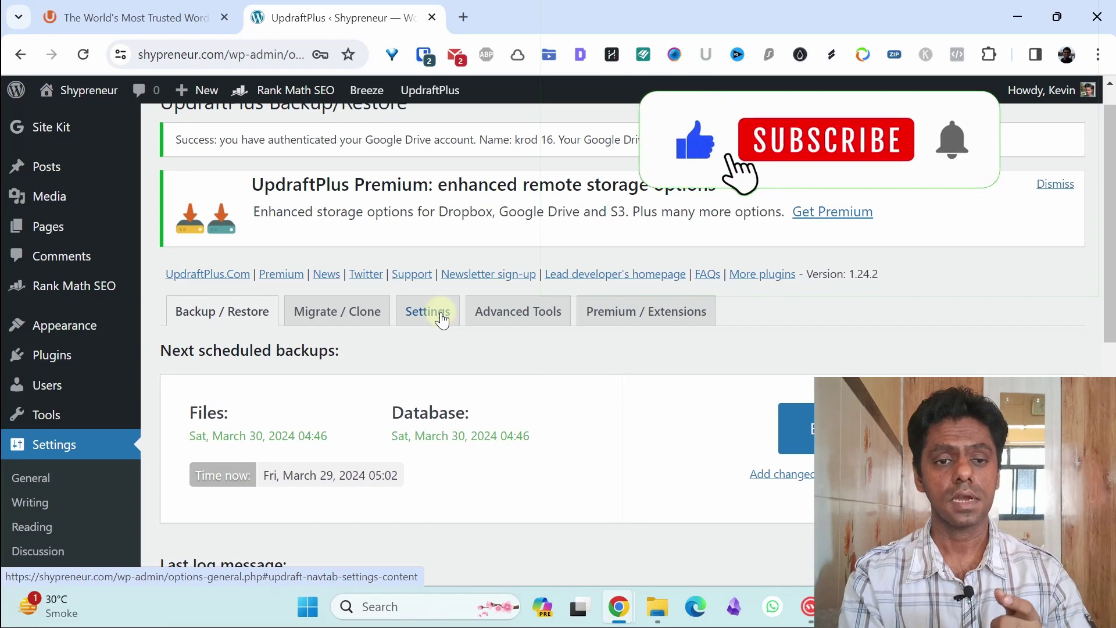
Review the backup schedule and remote storage options in the UpdraftPlus settings.
click(441, 319)
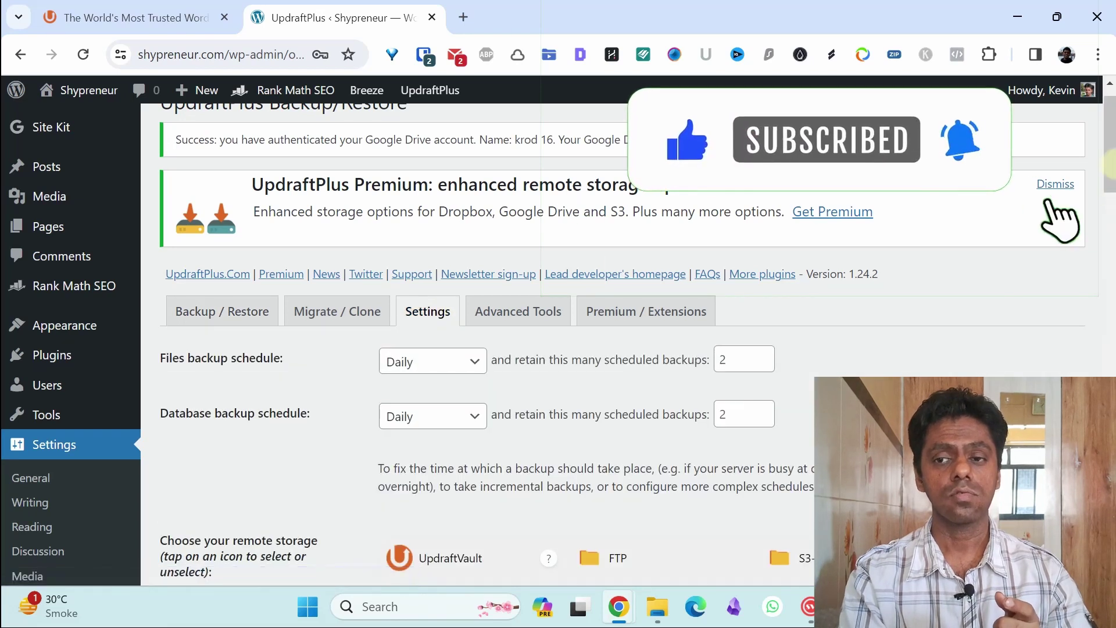
scroll(442, 319, down, 10)
click(424, 347)
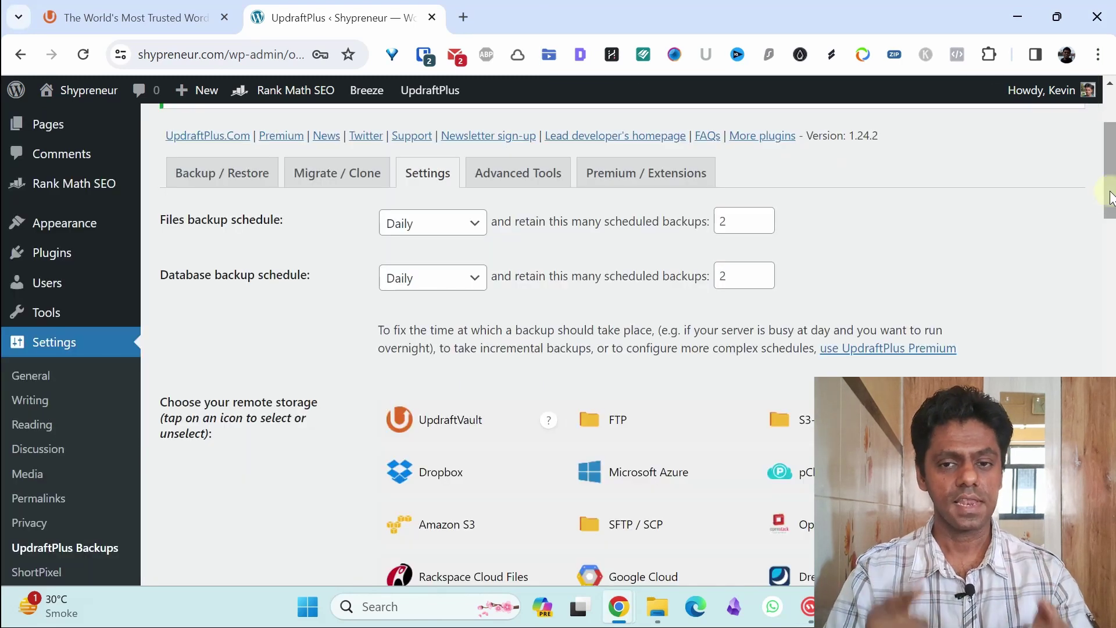
drag(1110, 198, 1111, 343)
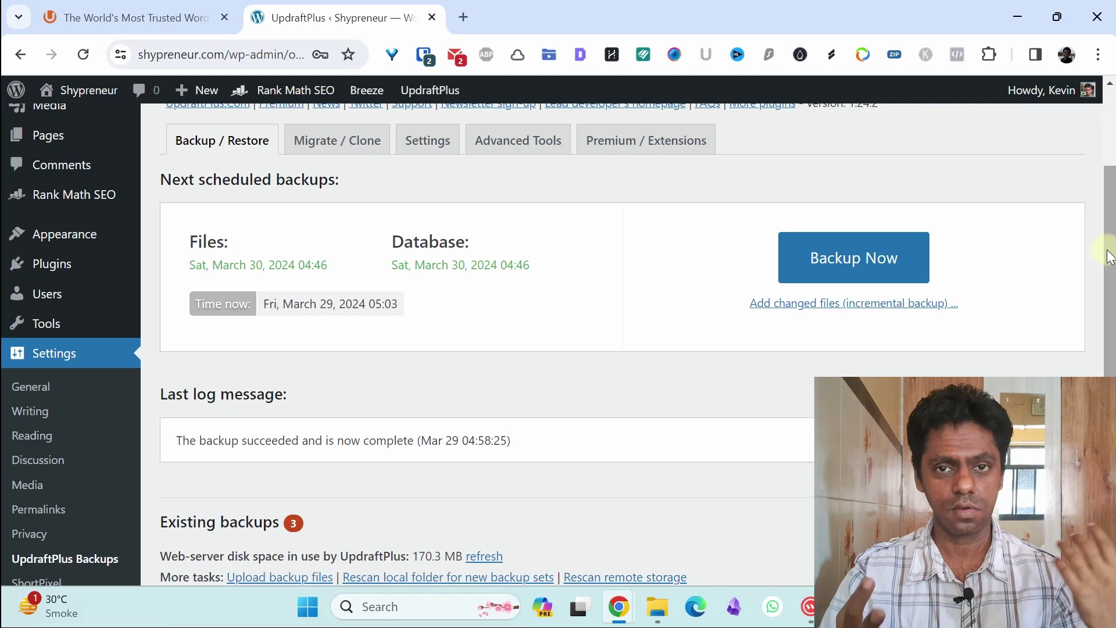
Save the Mar 29, 2024 4:57 database backup to the temp folder on the Desktop and prepare its plugins archive for download.
drag(1110, 256, 1110, 283)
scroll(1110, 283, down, 4)
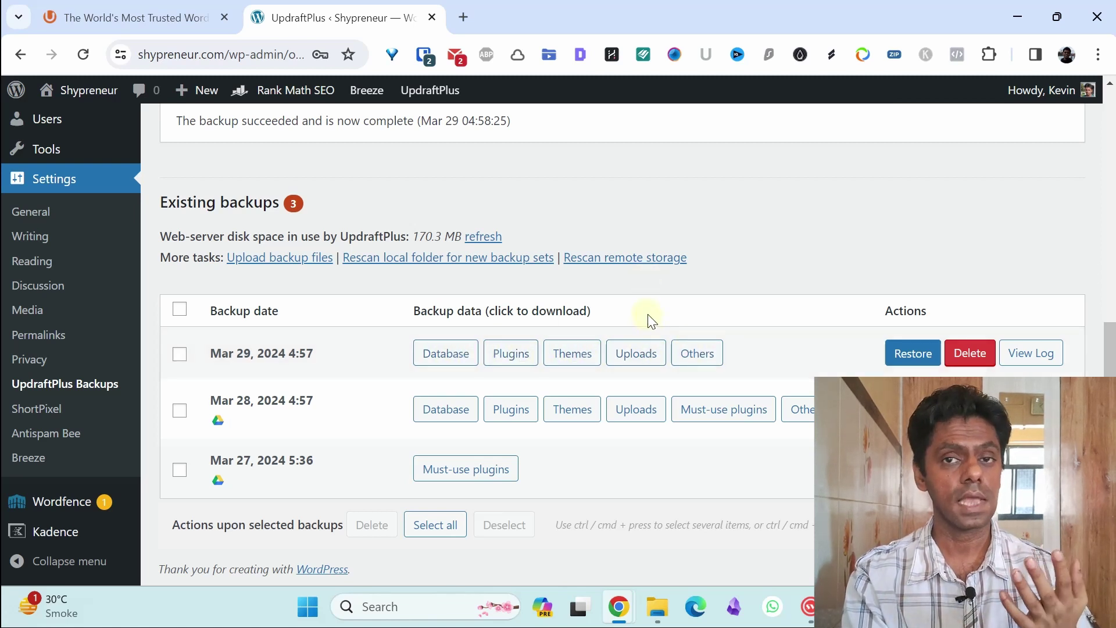
click(445, 353)
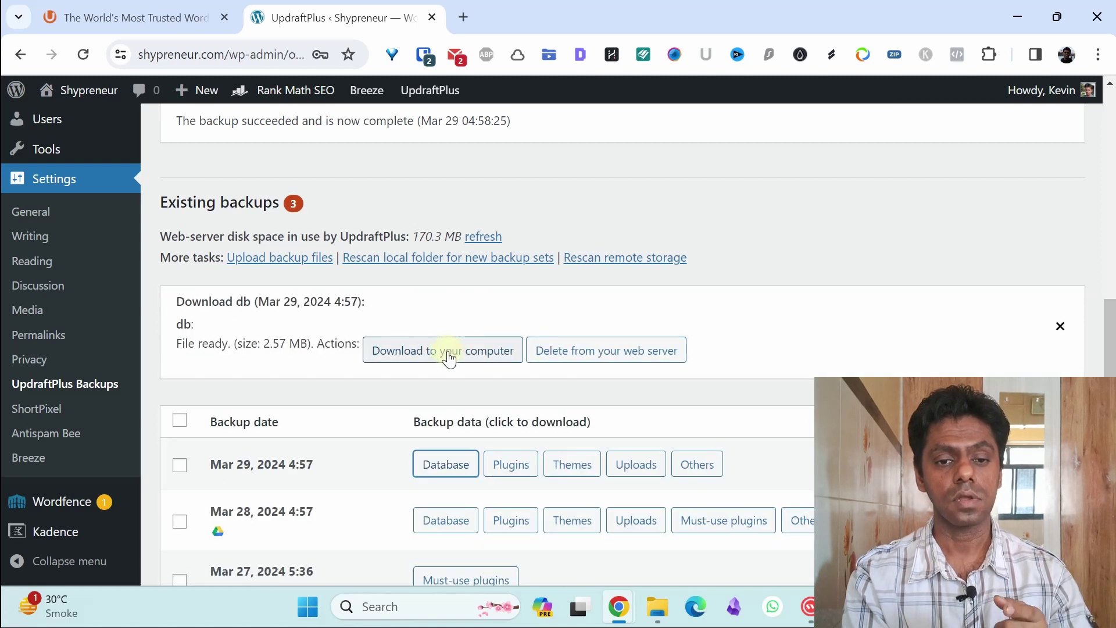
click(447, 352)
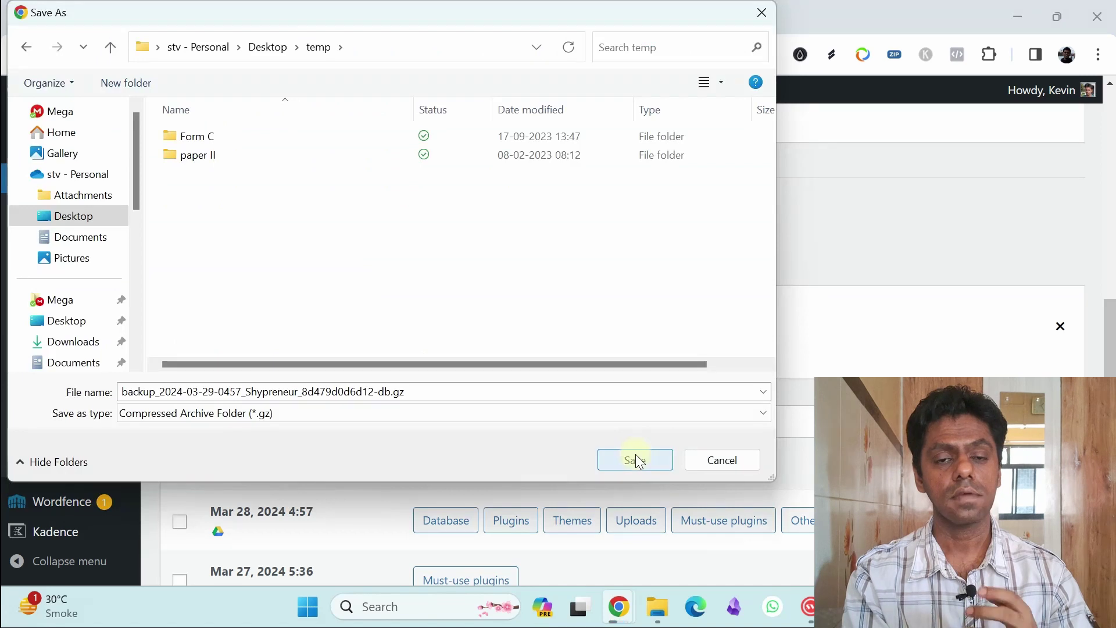
click(636, 459)
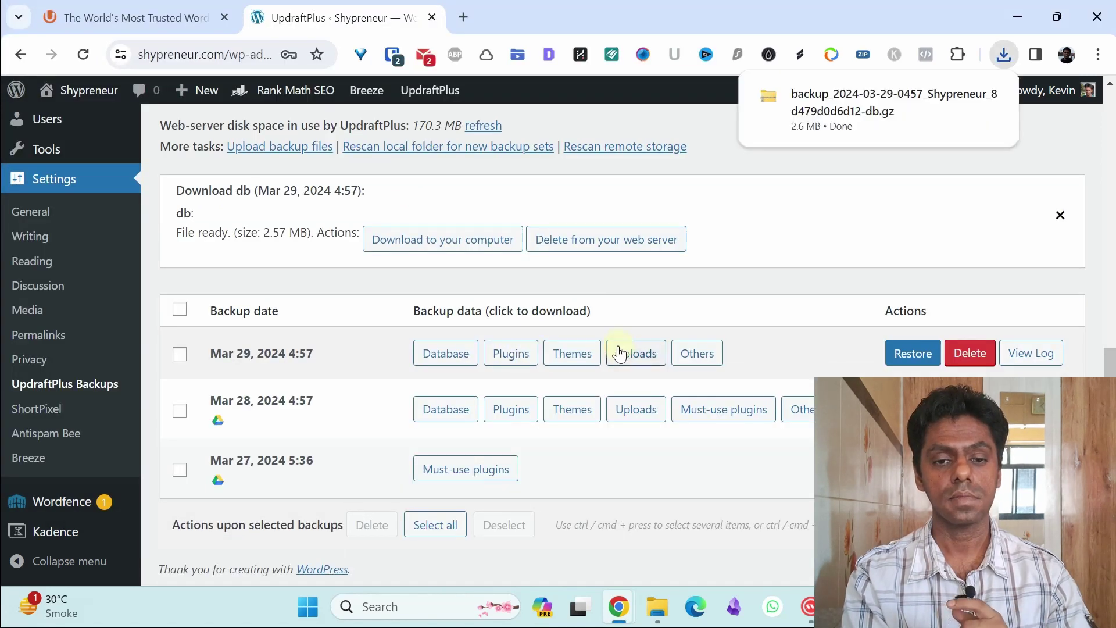
click(509, 354)
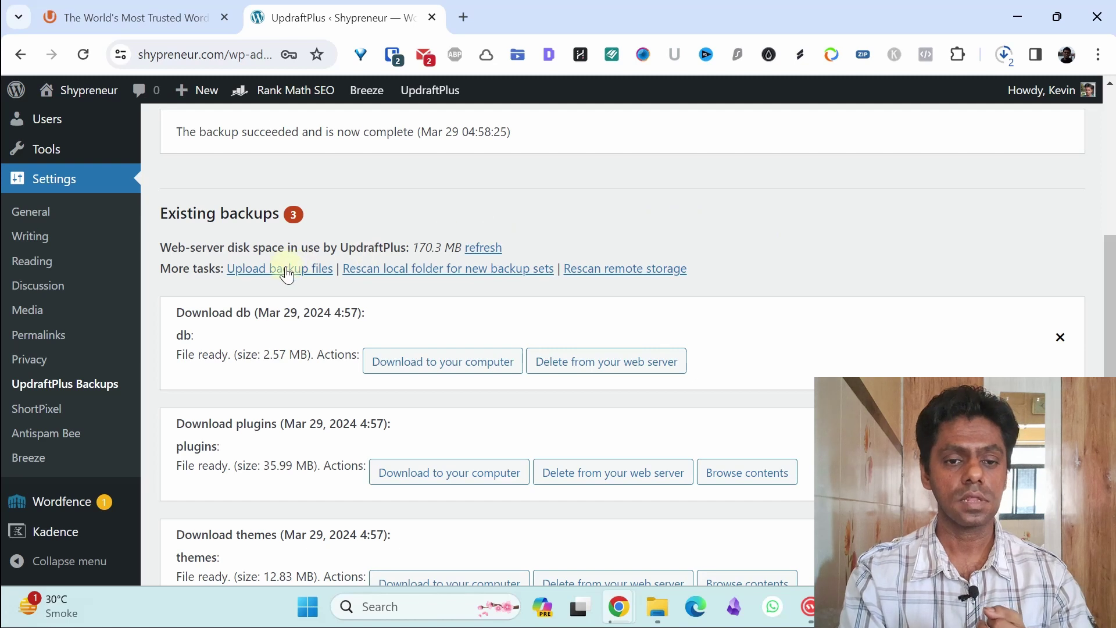
Upload the Mar 29, 2024 database, others and themes backup files to UpdraftPlus.
click(319, 263)
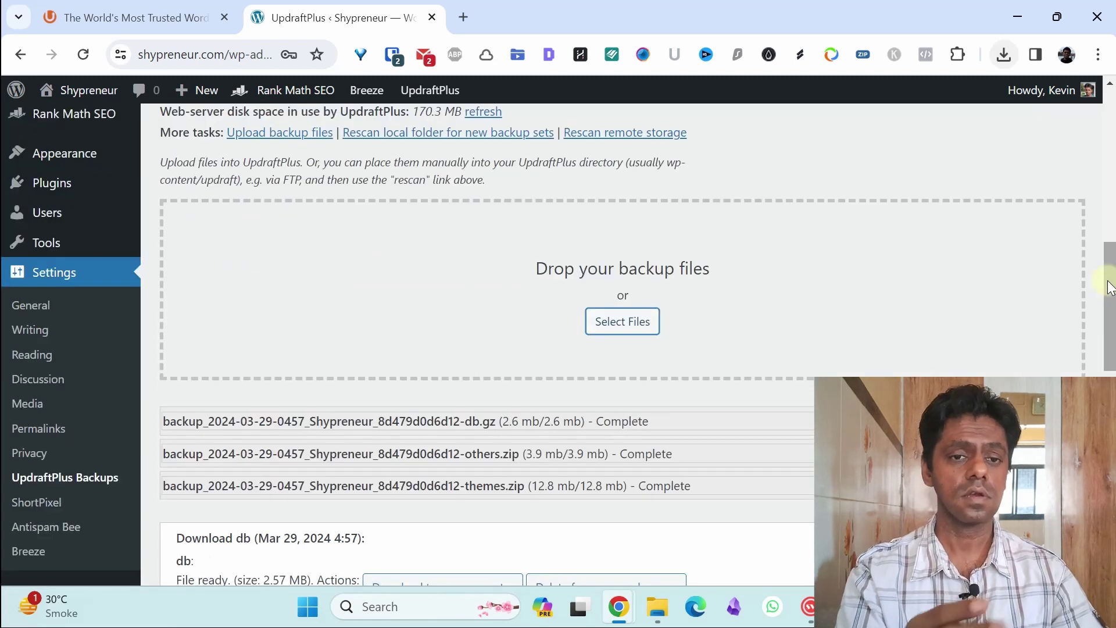
scroll(345, 192, up, 1)
Restore the plugins, themes, uploads, others and database components from the Mar 29, 2024 4:57 backup.
scroll(345, 191, down, 10)
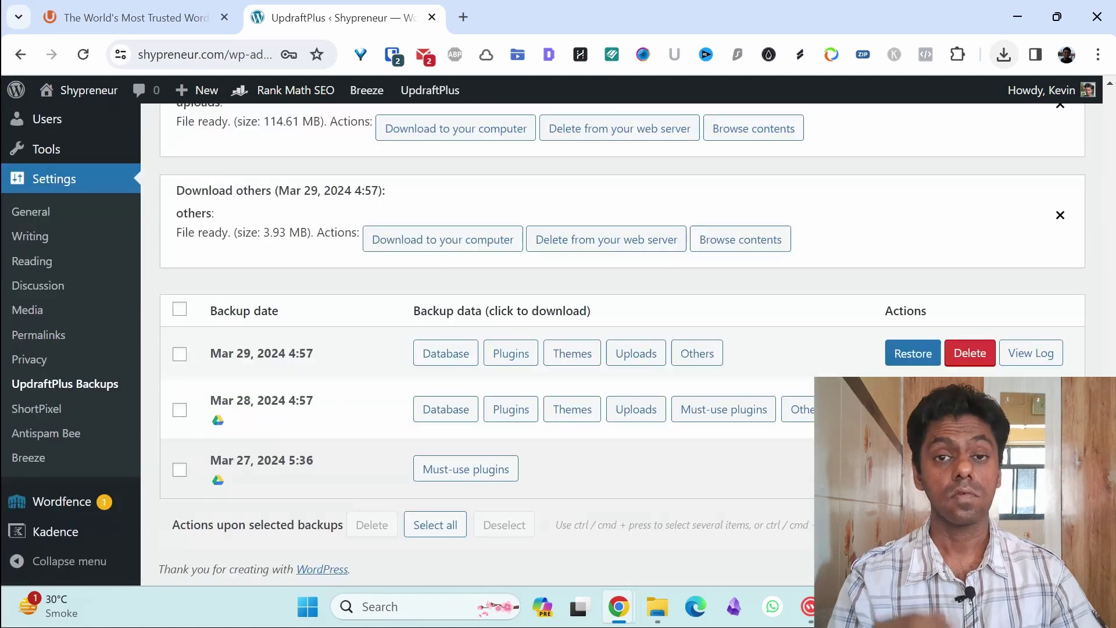
click(911, 354)
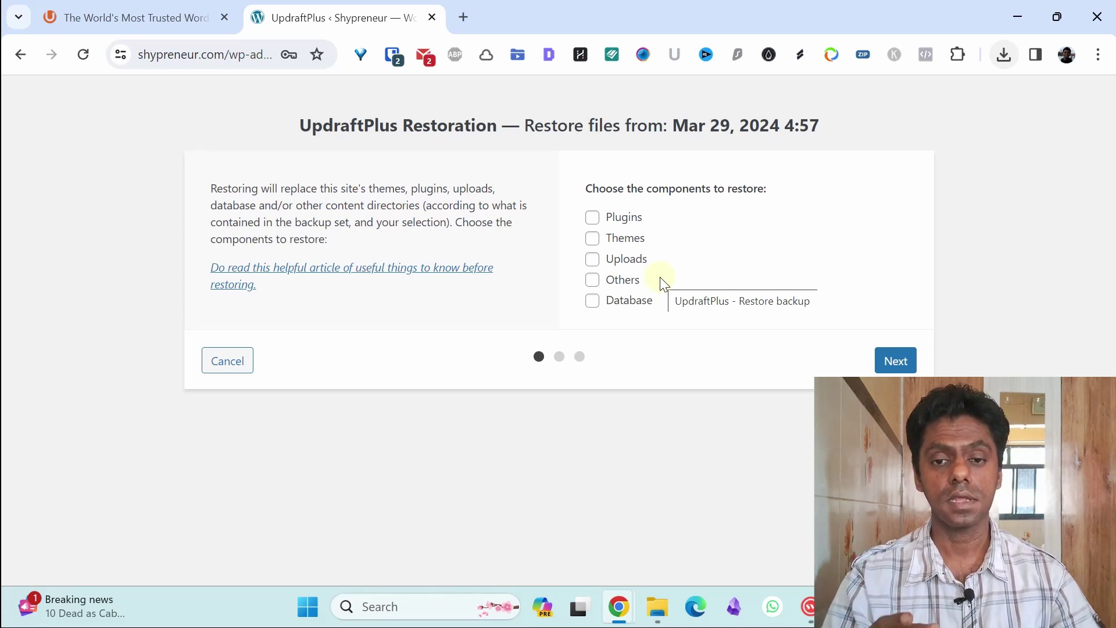
click(595, 219)
click(594, 239)
click(592, 259)
click(593, 280)
click(593, 301)
click(888, 364)
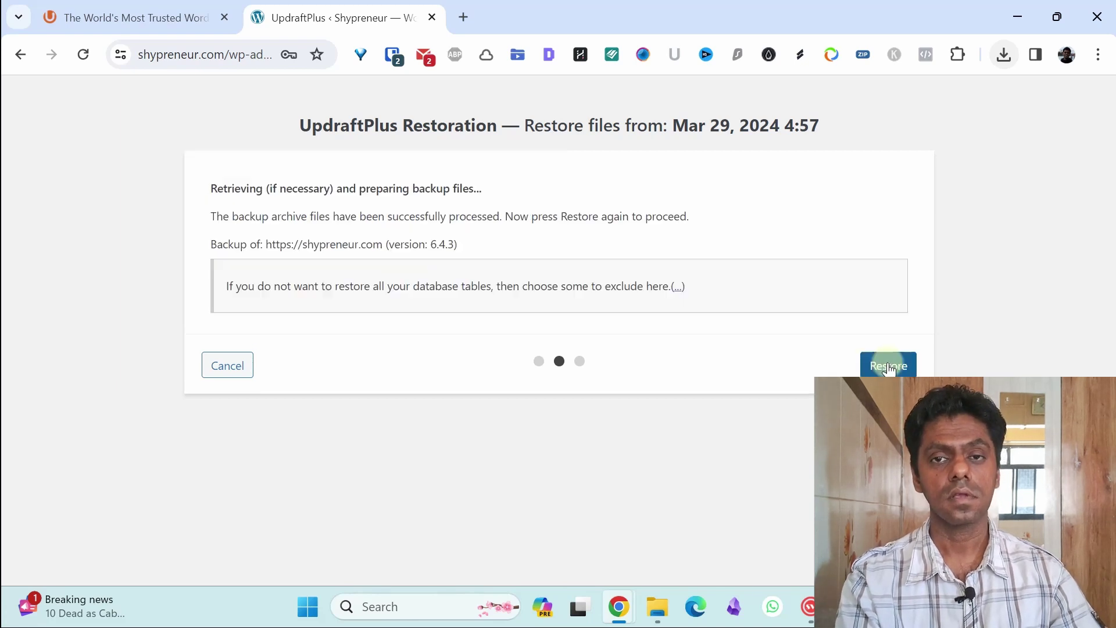
click(888, 366)
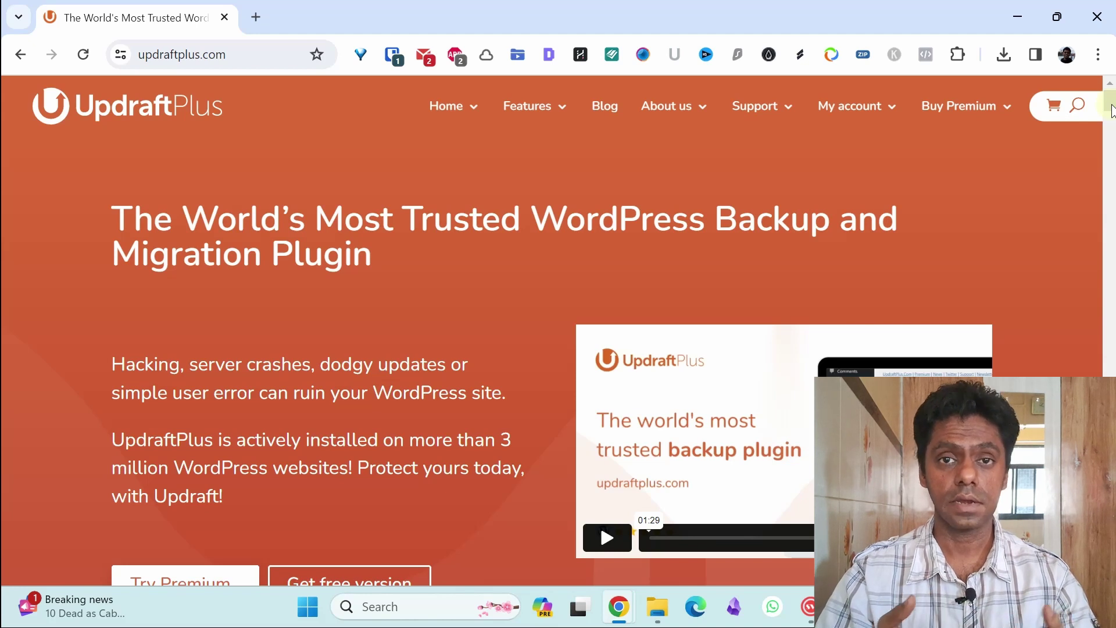
Examine the UpdraftPlus Premium features described on the plugin's website.
drag(1111, 110, 1112, 205)
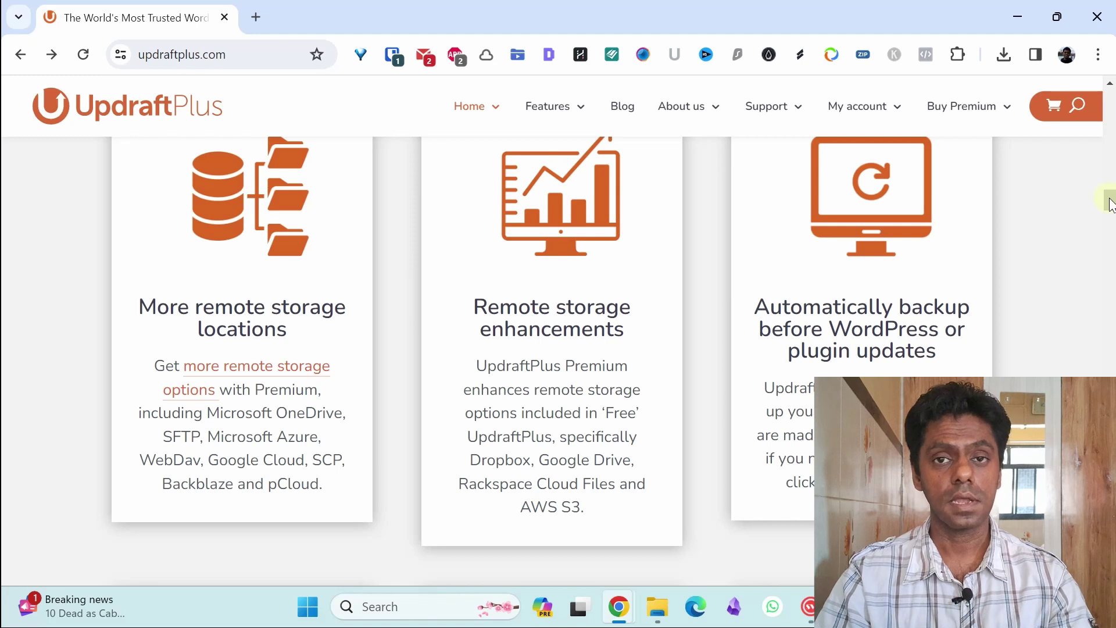
scroll(1111, 205, down, 6)
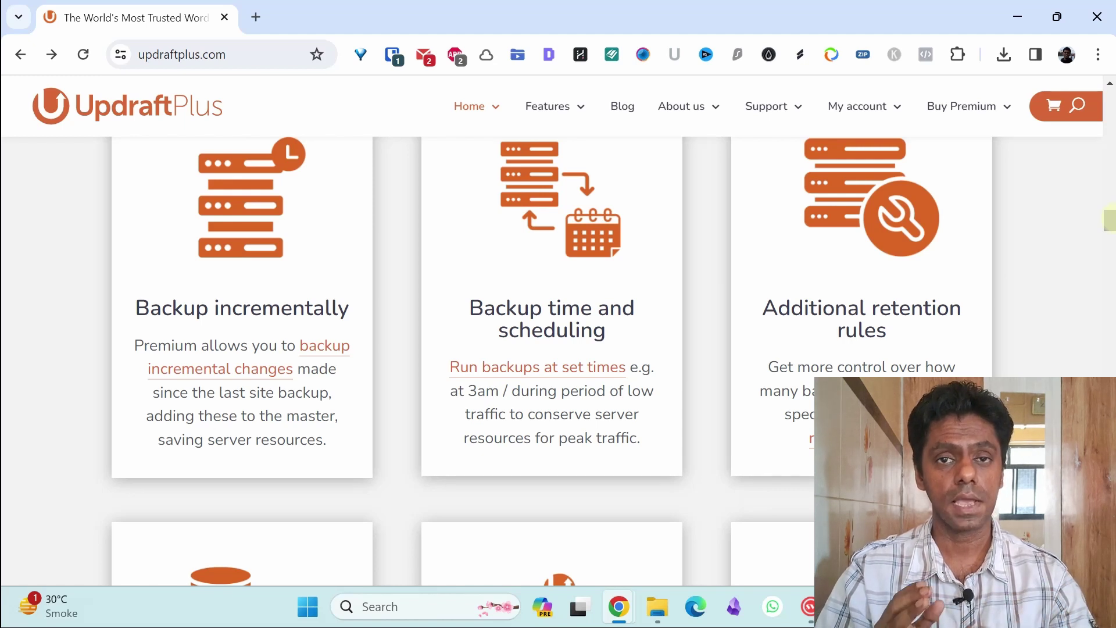
drag(1111, 218, 1112, 239)
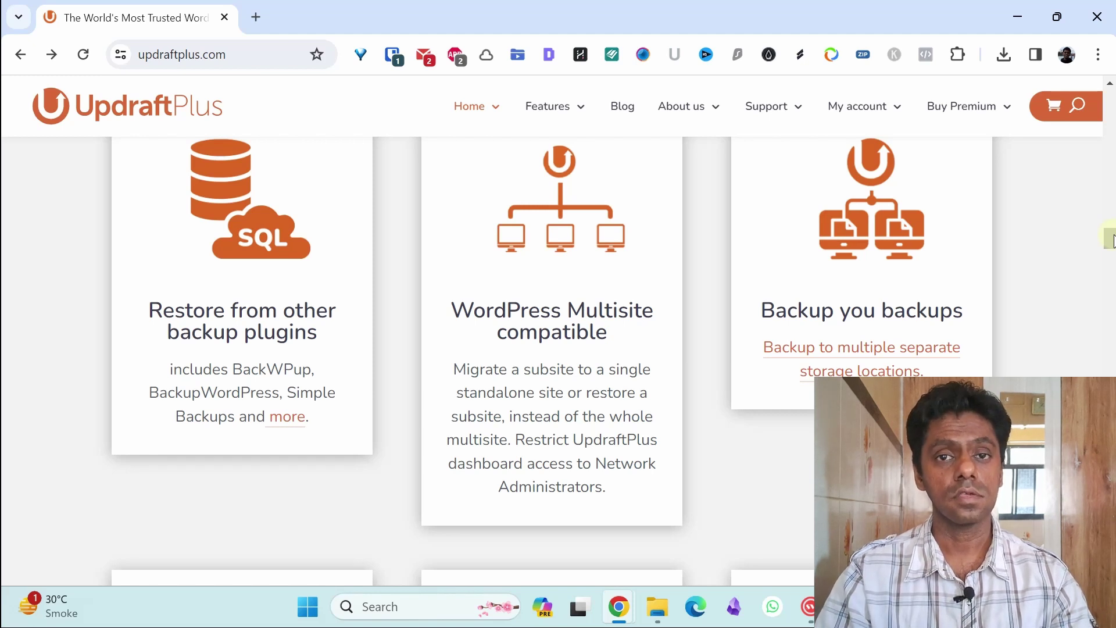
drag(1112, 240, 1112, 278)
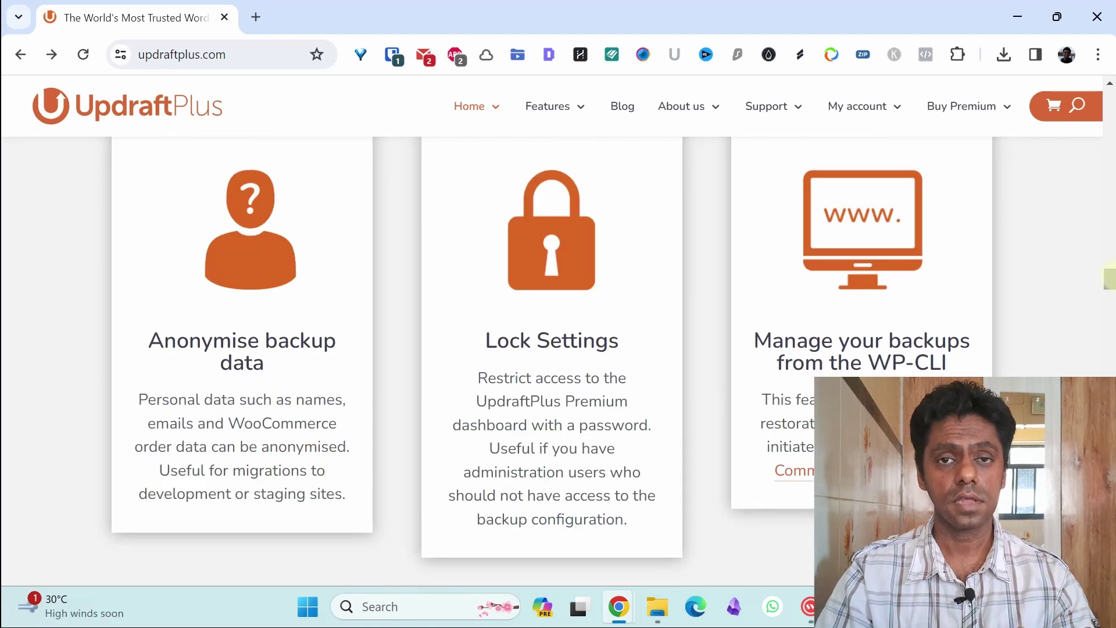